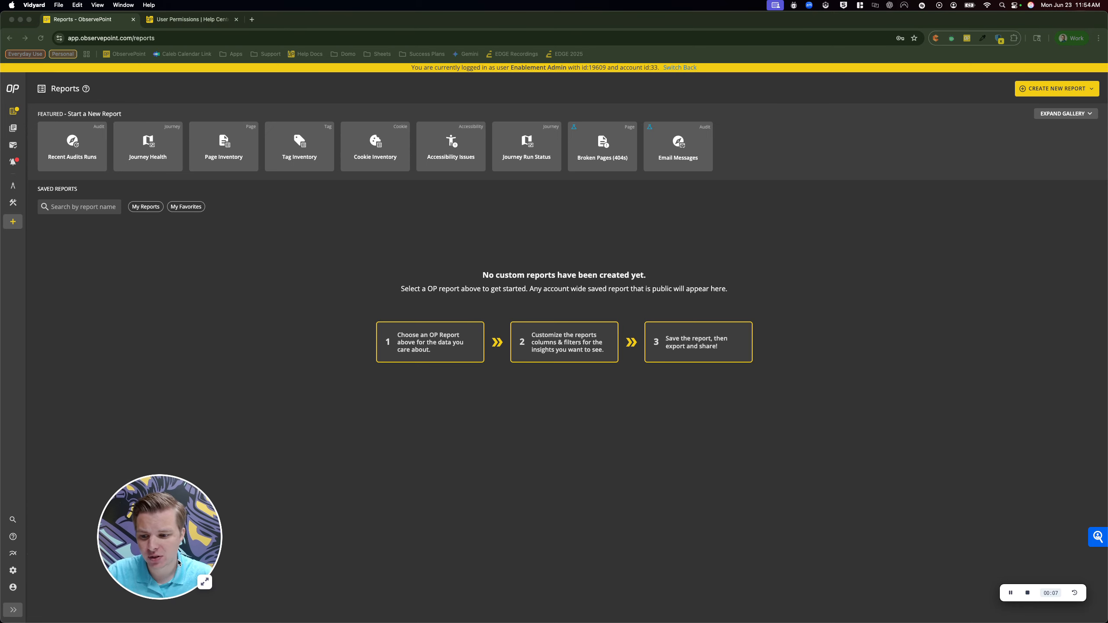
Step: Open the account's user management page in the settings
{"action": "left_click", "coordinate": [253, 337]}
{"action": "mouse_move", "coordinate": [24, 223]}
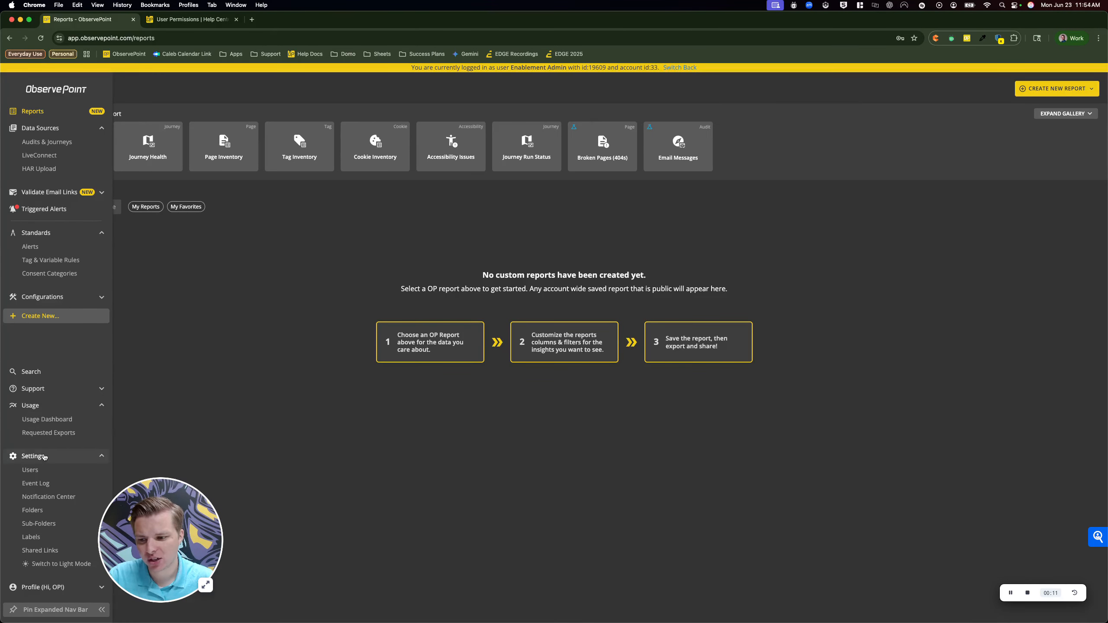
{"action": "left_click", "coordinate": [38, 474]}
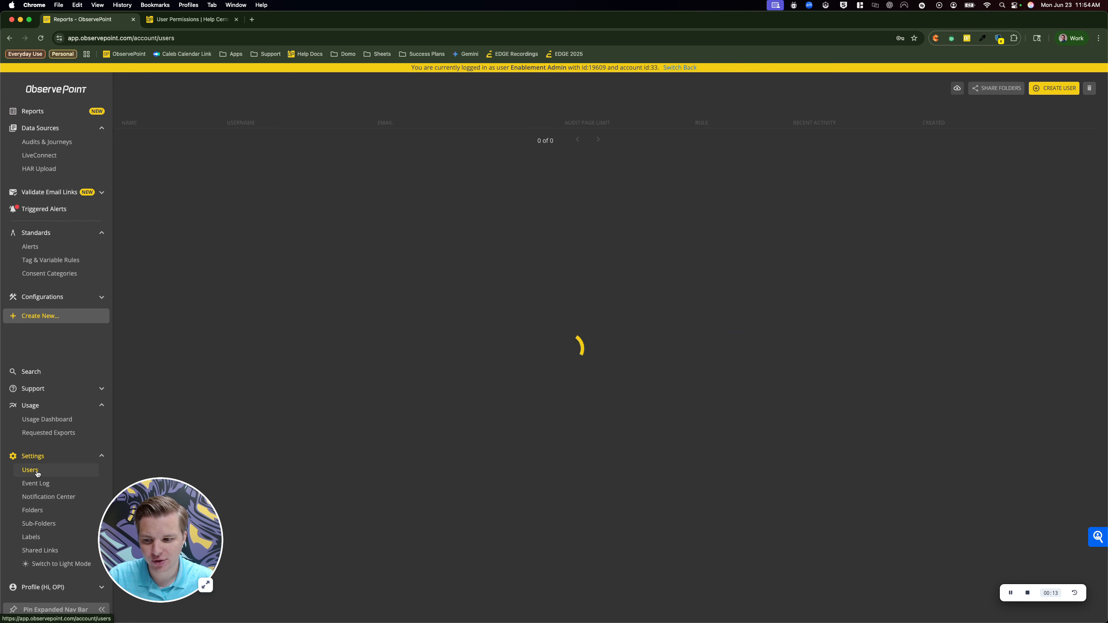
{"action": "left_click", "coordinate": [33, 456]}
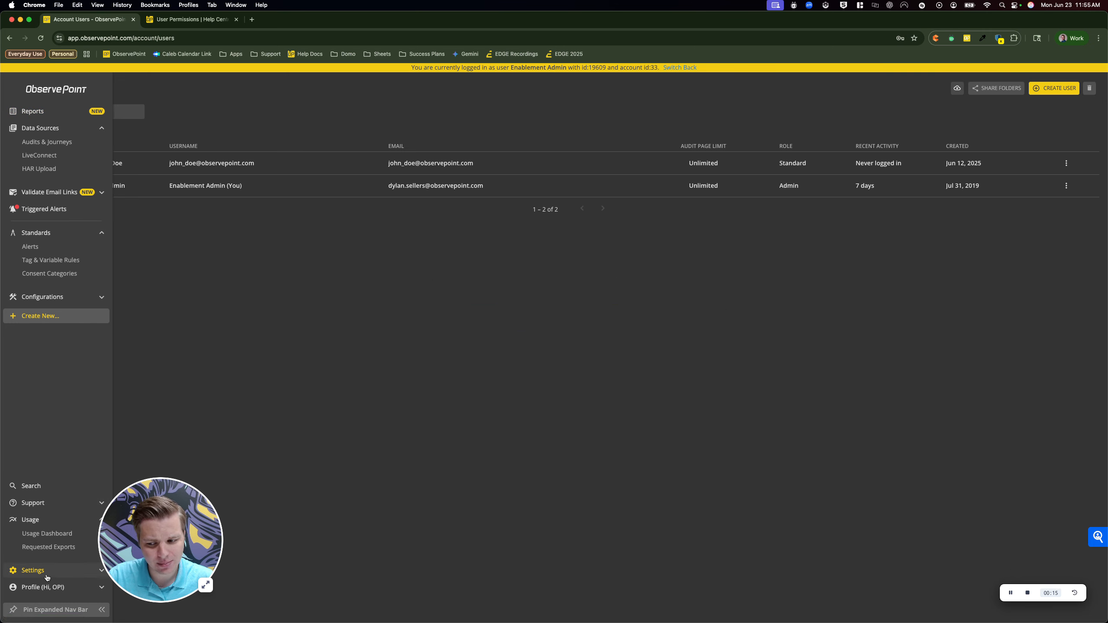
{"action": "left_click", "coordinate": [49, 570]}
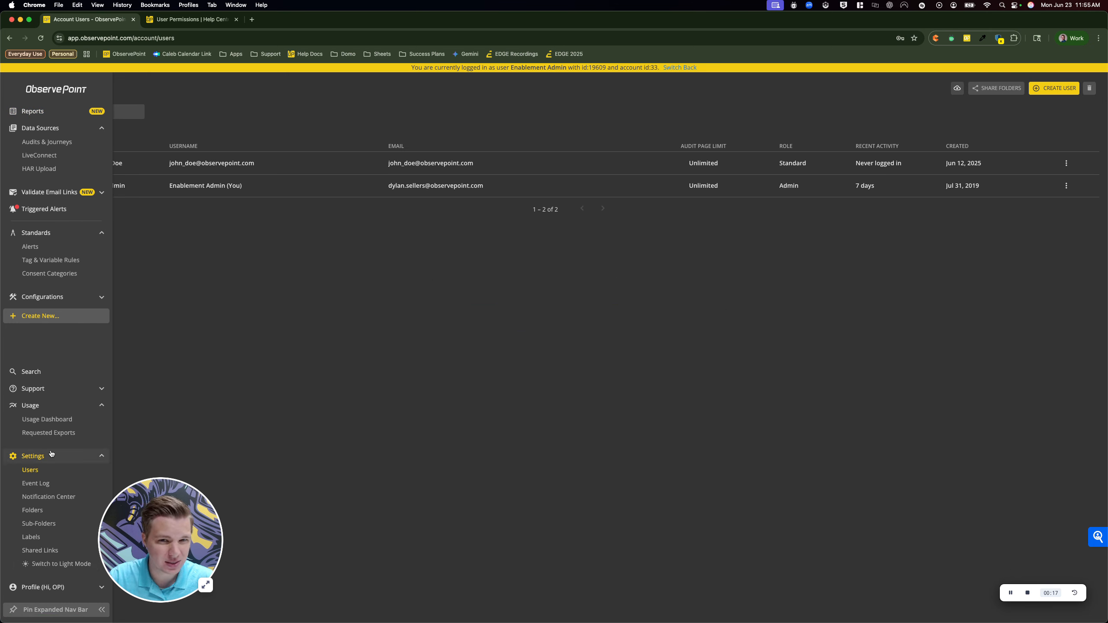
{"action": "left_click", "coordinate": [16, 612]}
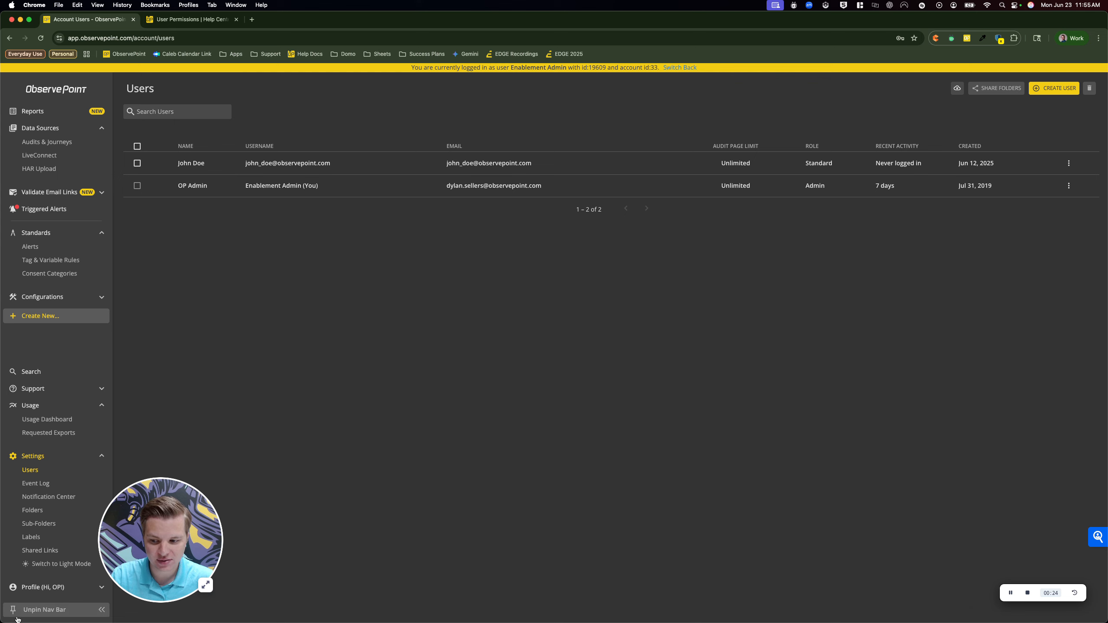
{"action": "left_click", "coordinate": [16, 616]}
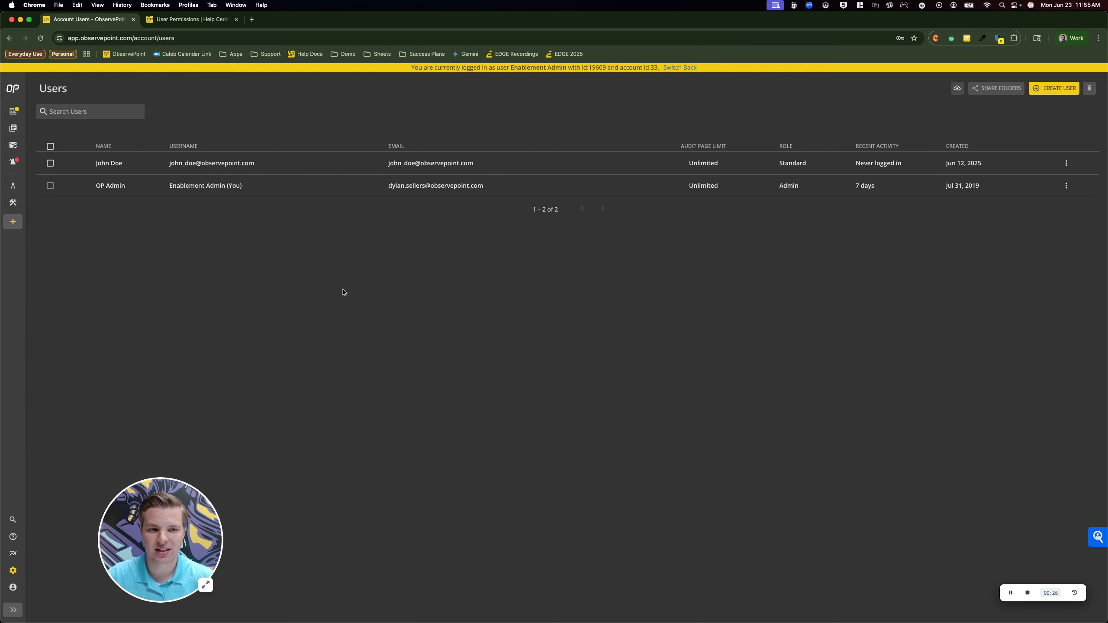
{"action": "left_click_drag", "start_coordinate": [159, 537], "coordinate": [93, 537]}
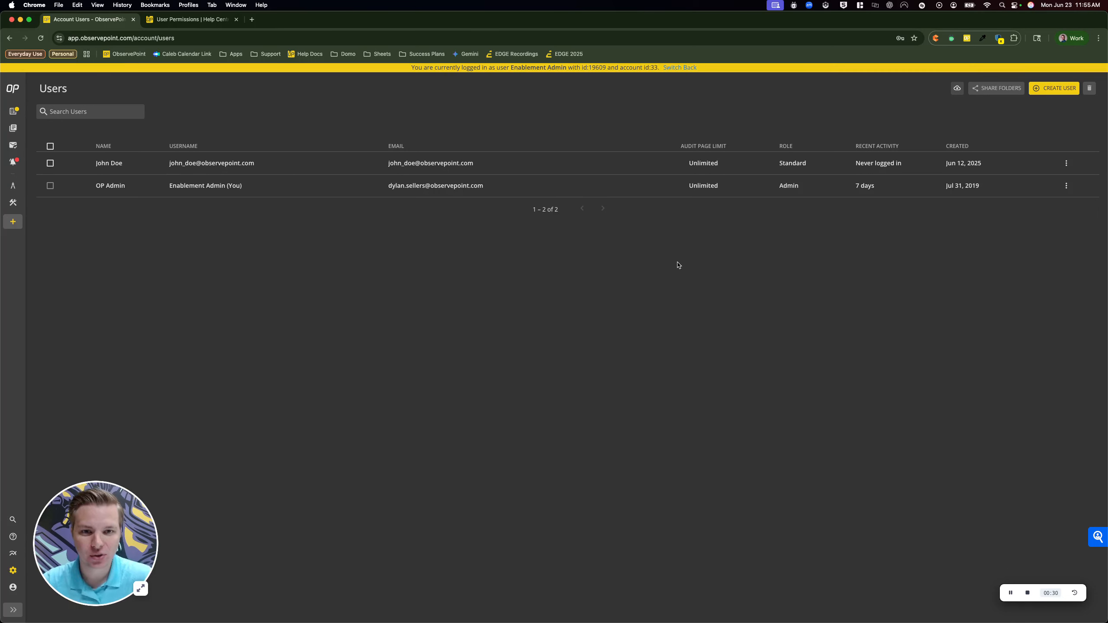
Step: Start creating a new user and enter the user's first and last name
{"action": "left_click", "coordinate": [1047, 89]}
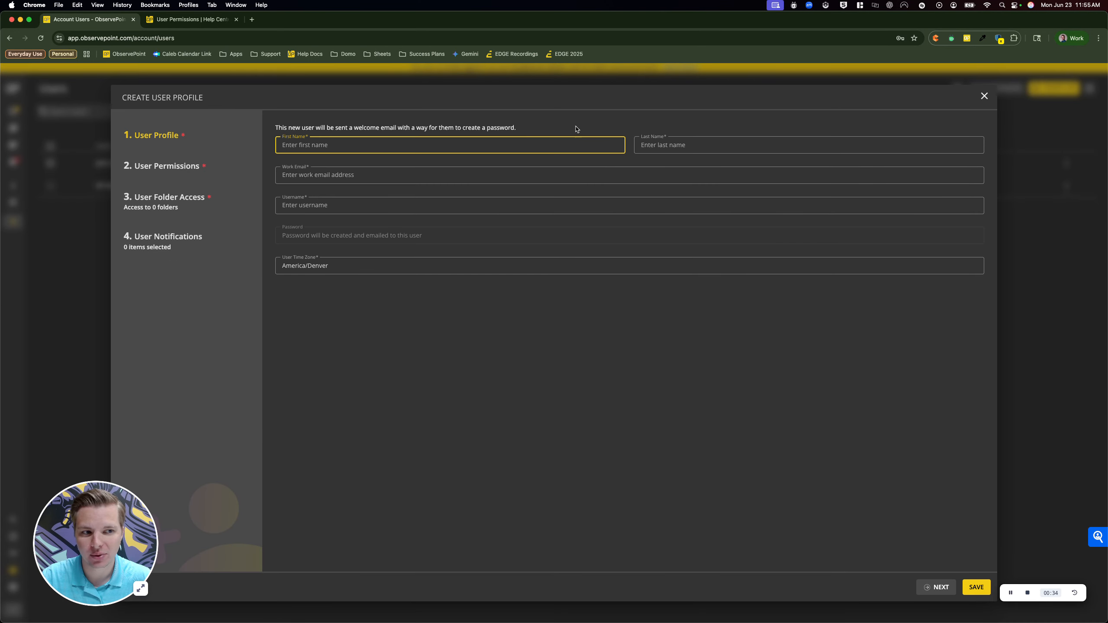
{"action": "type", "text": "John"}
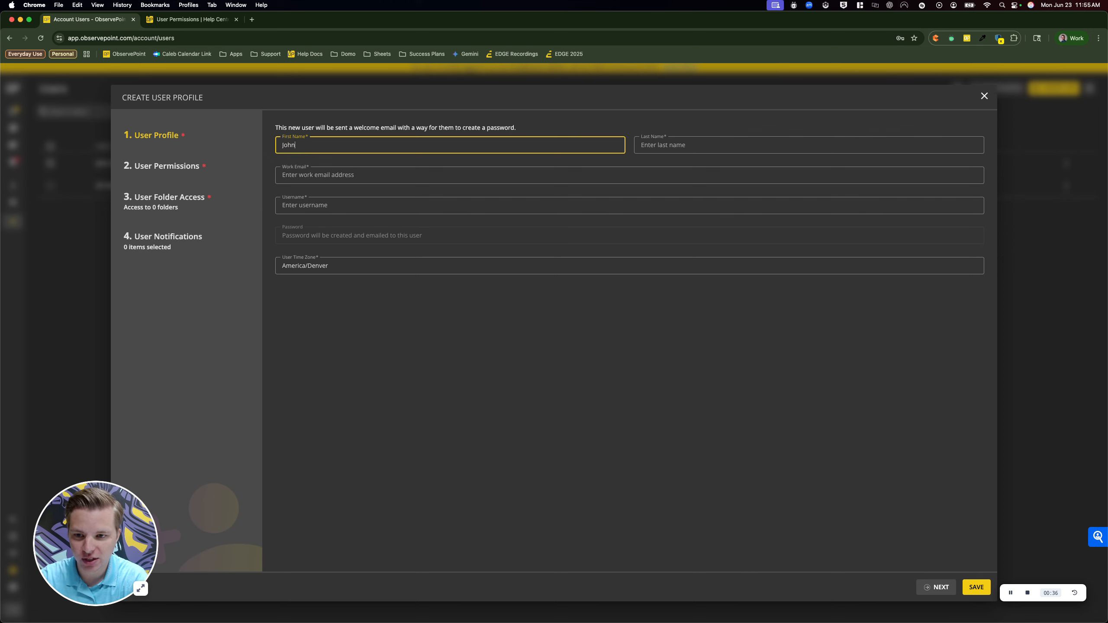
{"action": "key", "text": "Tab"}
{"action": "type", "text": "Doe"}
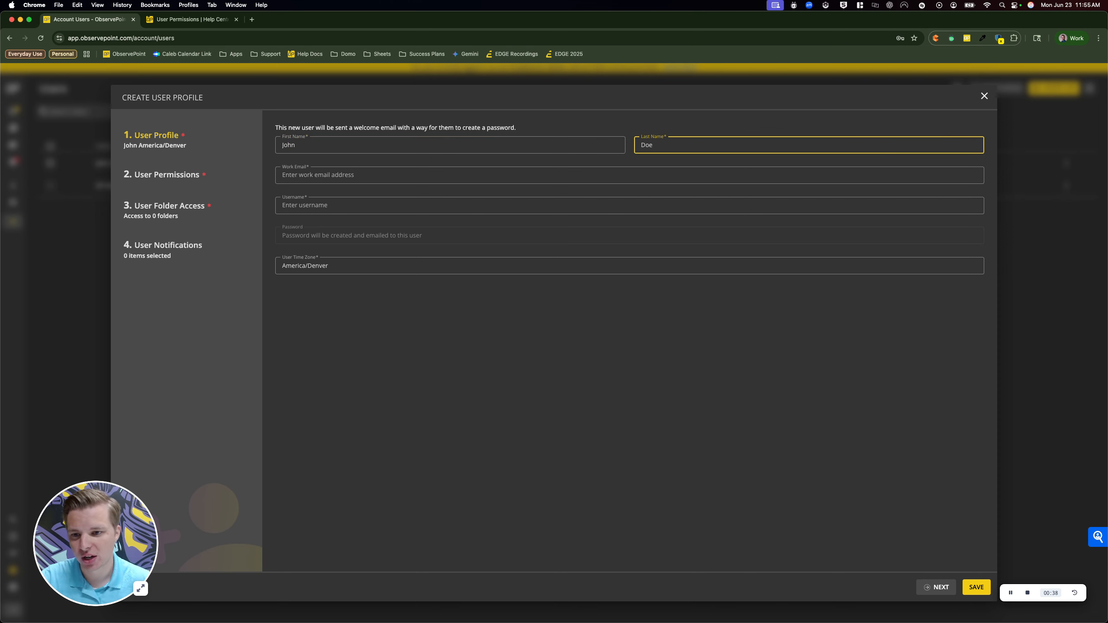
Step: Fill in the new user's work email and use the same address as the username
{"action": "left_click", "coordinate": [338, 175]}
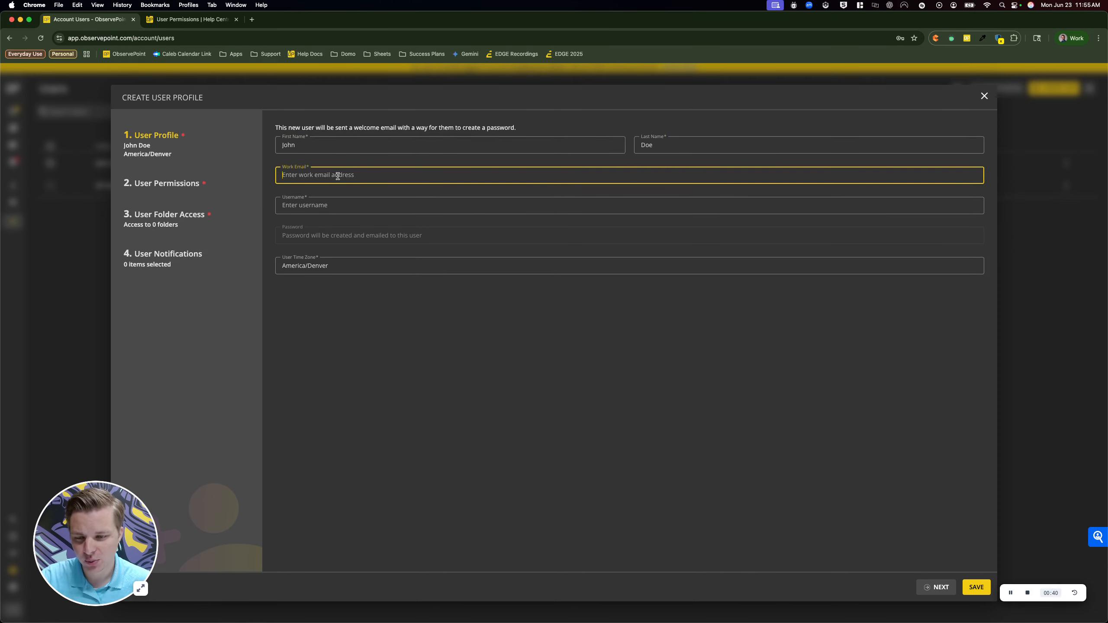
{"action": "key", "text": "super+v"}
{"action": "left_click", "coordinate": [320, 191]}
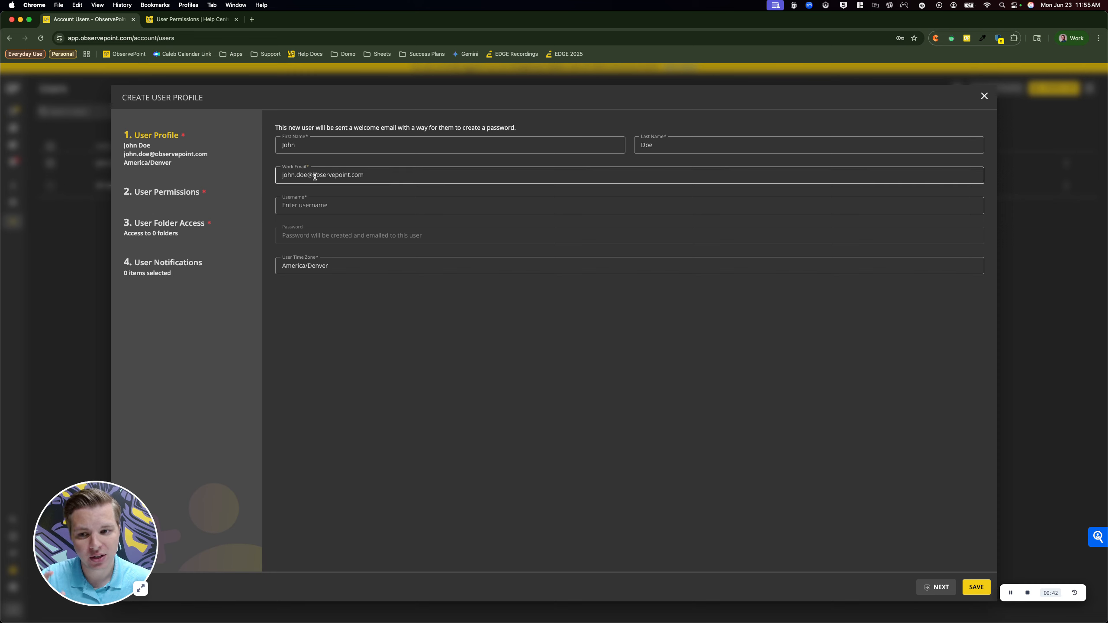
{"action": "left_click", "coordinate": [311, 202]}
{"action": "key", "text": "super+v"}
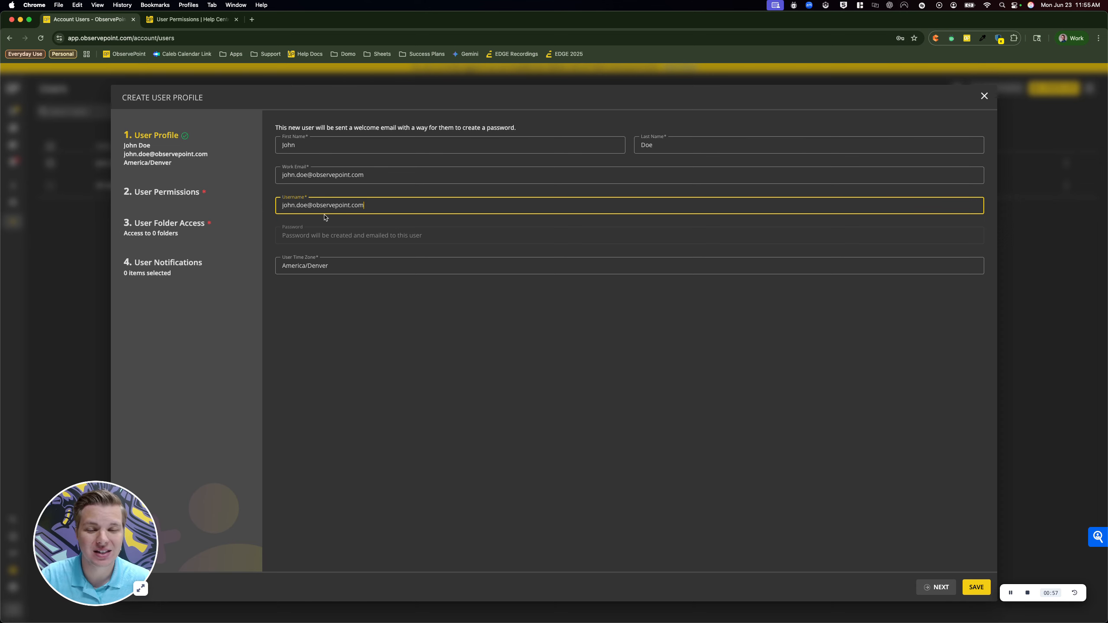
Step: Set the new user's time zone to America/Sao_Paulo
{"action": "left_click", "coordinate": [349, 271]}
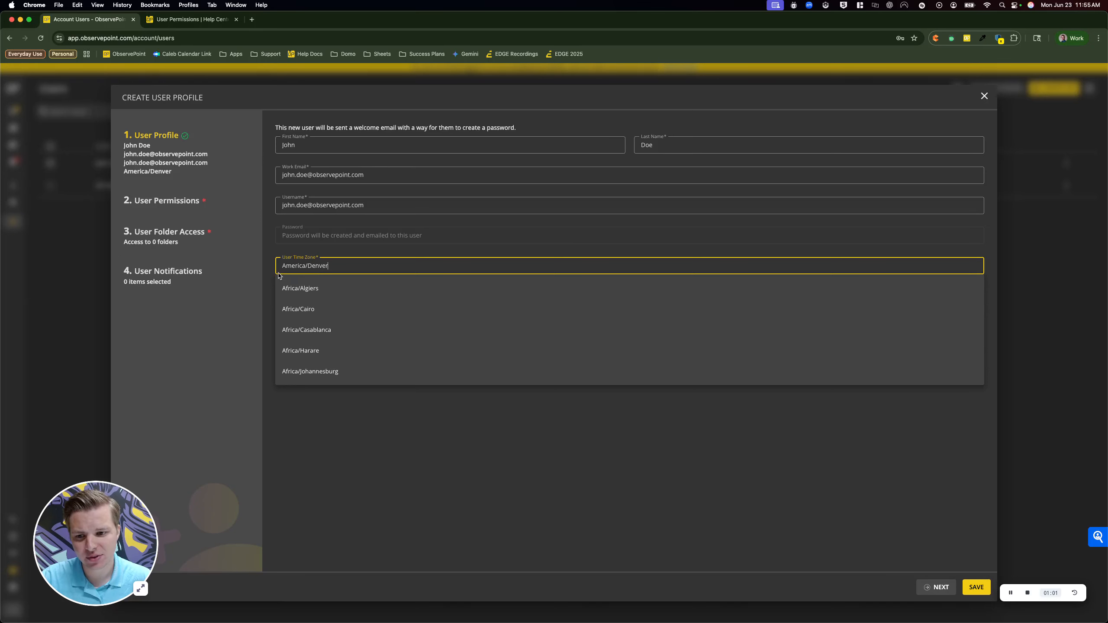
{"action": "key", "text": "super+a"}
{"action": "key", "text": "BackSpace"}
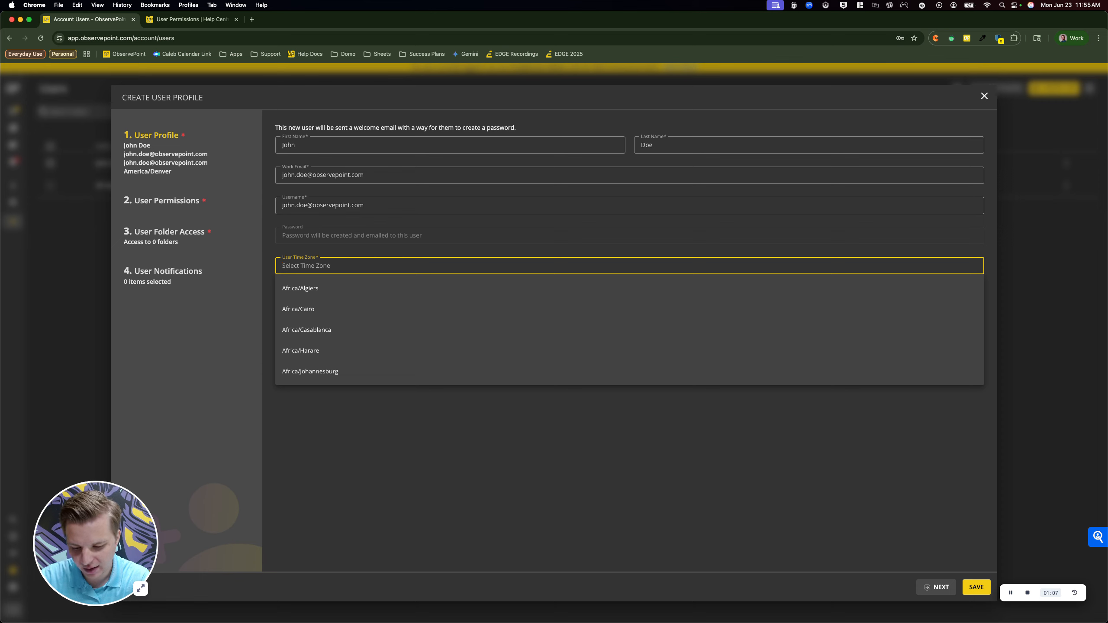
{"action": "type", "text": "sao"}
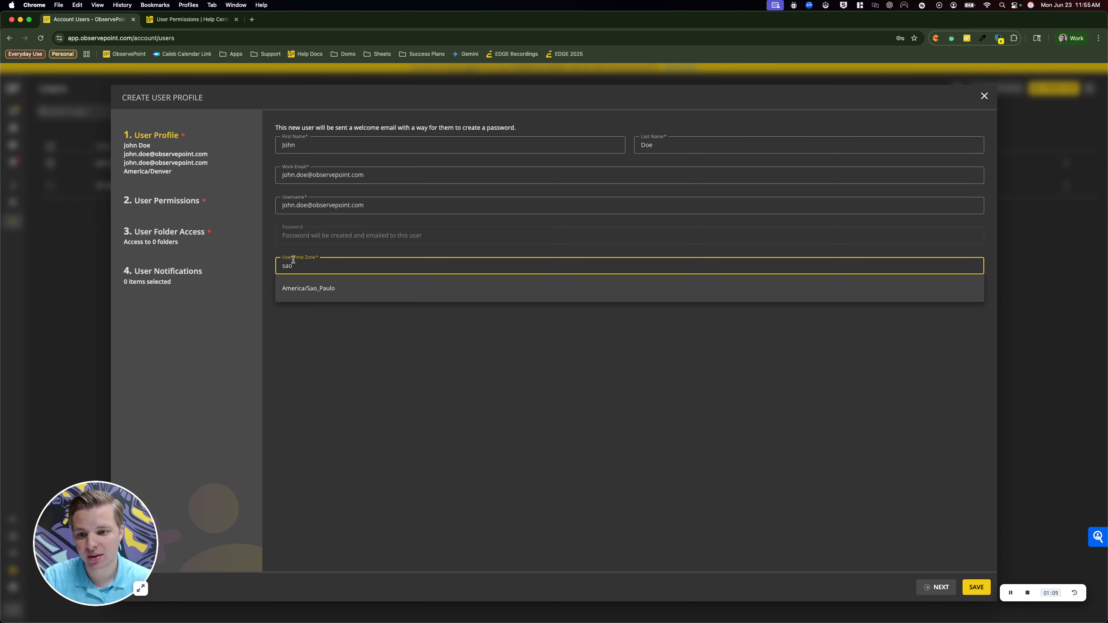
{"action": "left_click", "coordinate": [318, 295]}
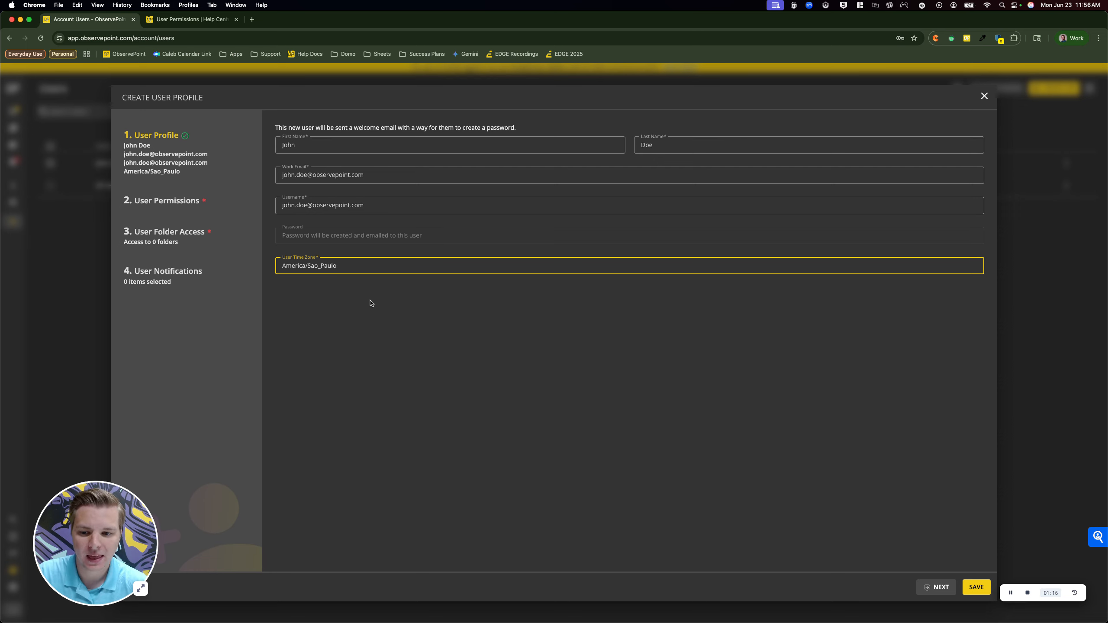
{"action": "left_click", "coordinate": [357, 263]}
{"action": "scroll", "coordinate": [354, 324], "scroll_direction": "down", "scroll_amount": 5}
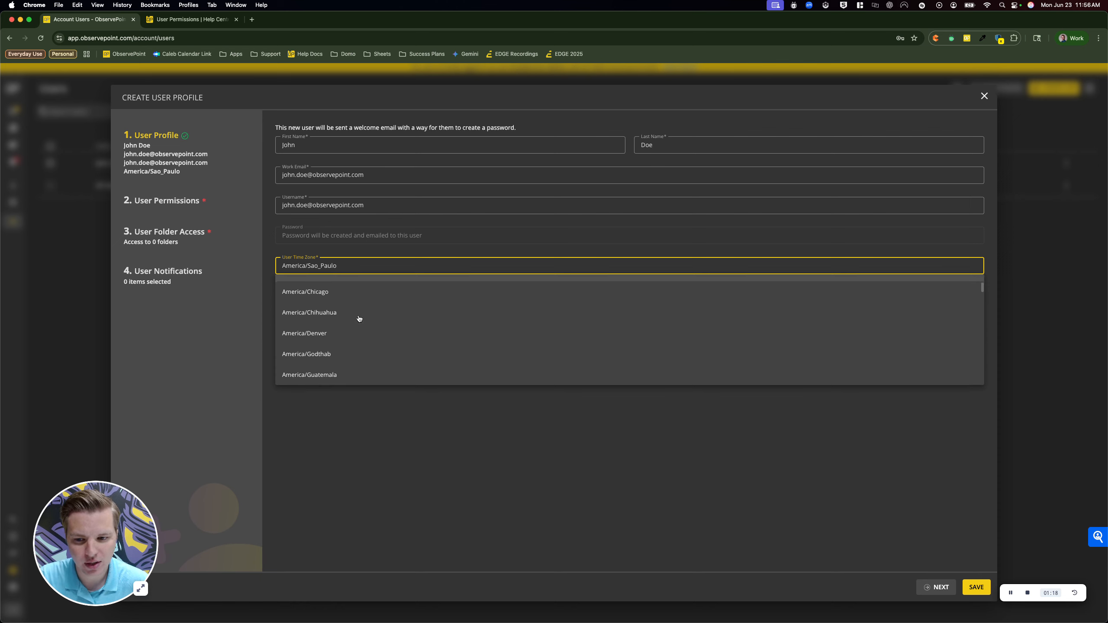
{"action": "scroll", "coordinate": [359, 327], "scroll_direction": "down", "scroll_amount": 5}
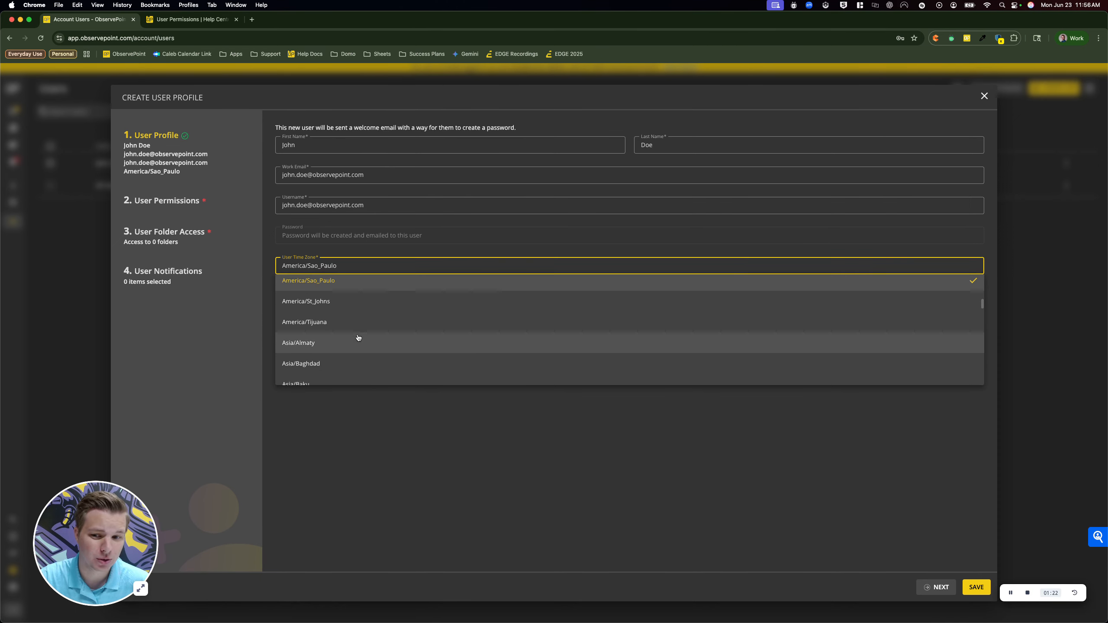
{"action": "scroll", "coordinate": [358, 338], "scroll_direction": "down", "scroll_amount": 3}
{"action": "left_click", "coordinate": [389, 444]}
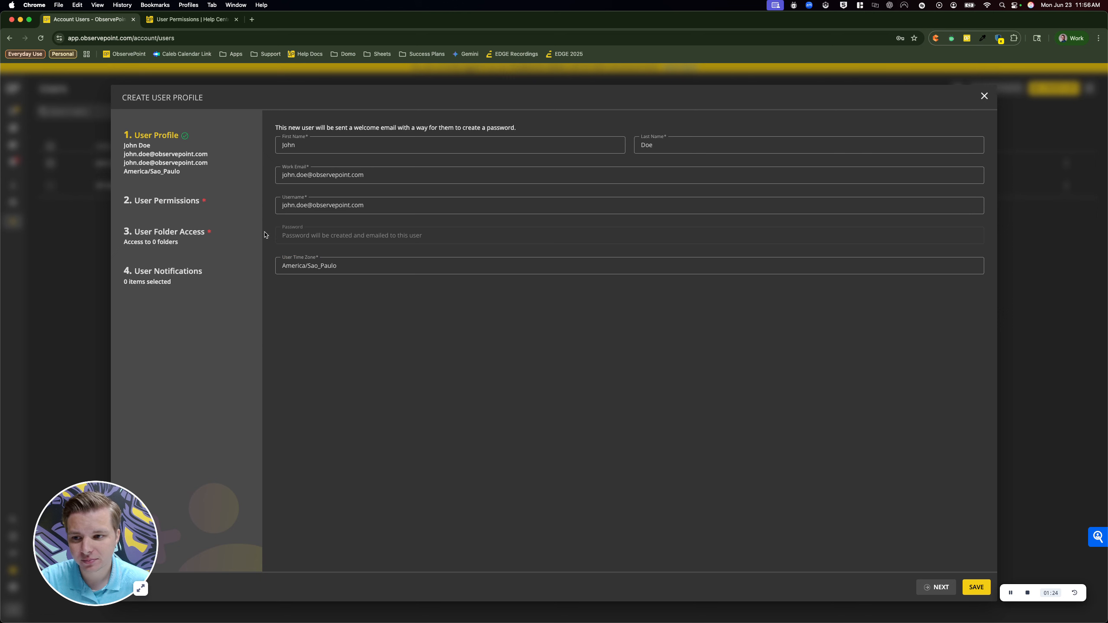
Step: Go to the new user's permissions and review the account access types, including the linked User Permissions help article
{"action": "left_click", "coordinate": [170, 208]}
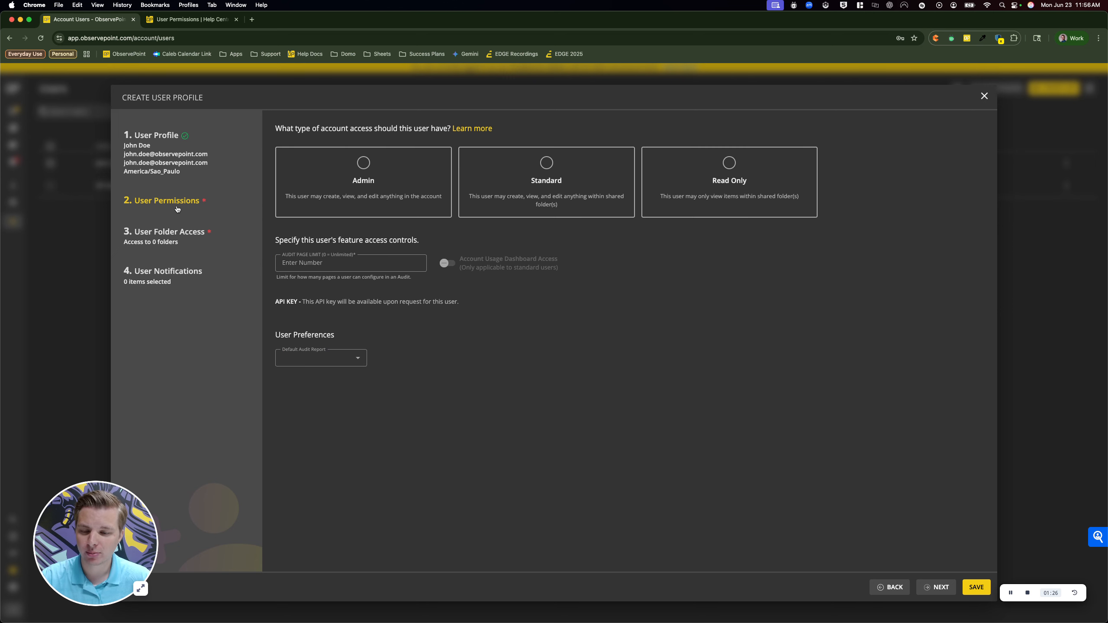
{"action": "left_click", "coordinate": [367, 168]}
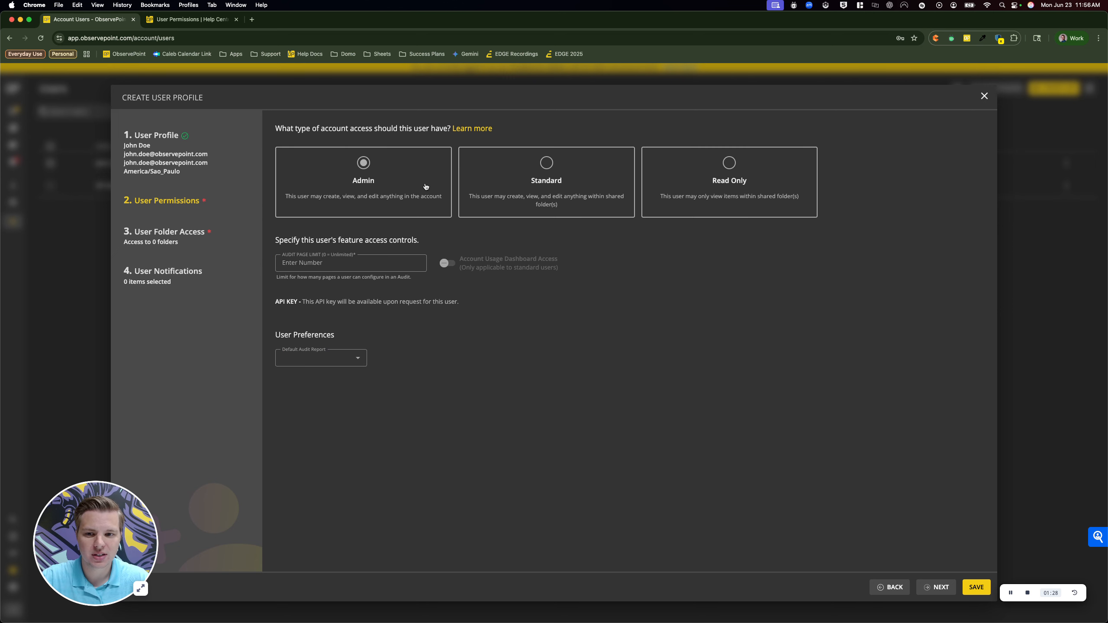
{"action": "left_click", "coordinate": [473, 178]}
{"action": "left_click", "coordinate": [678, 185]}
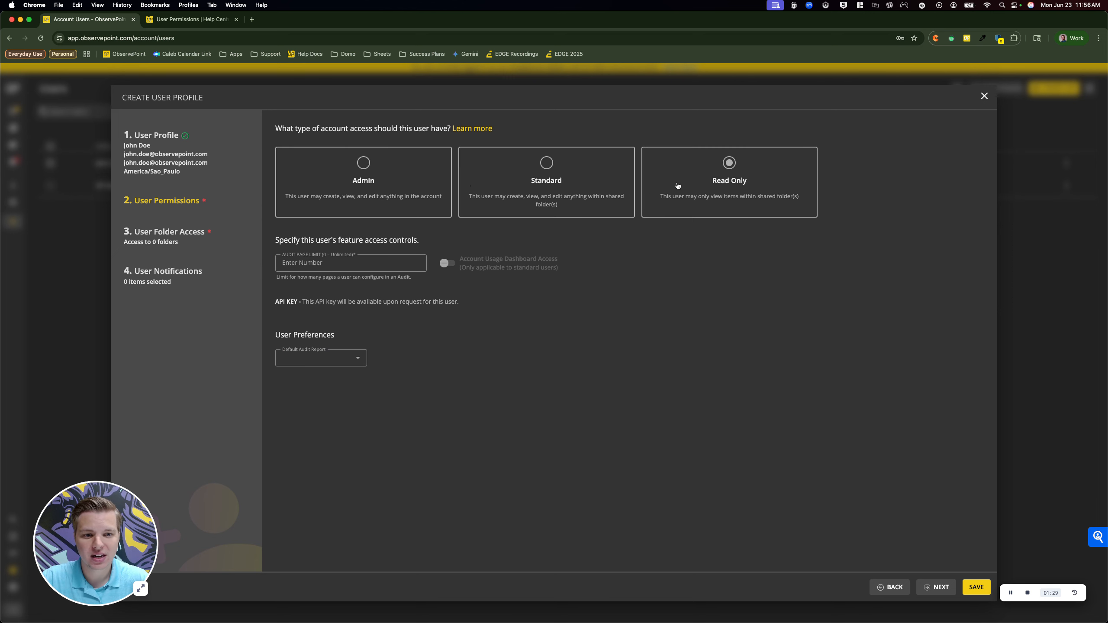
{"action": "left_click", "coordinate": [467, 131]}
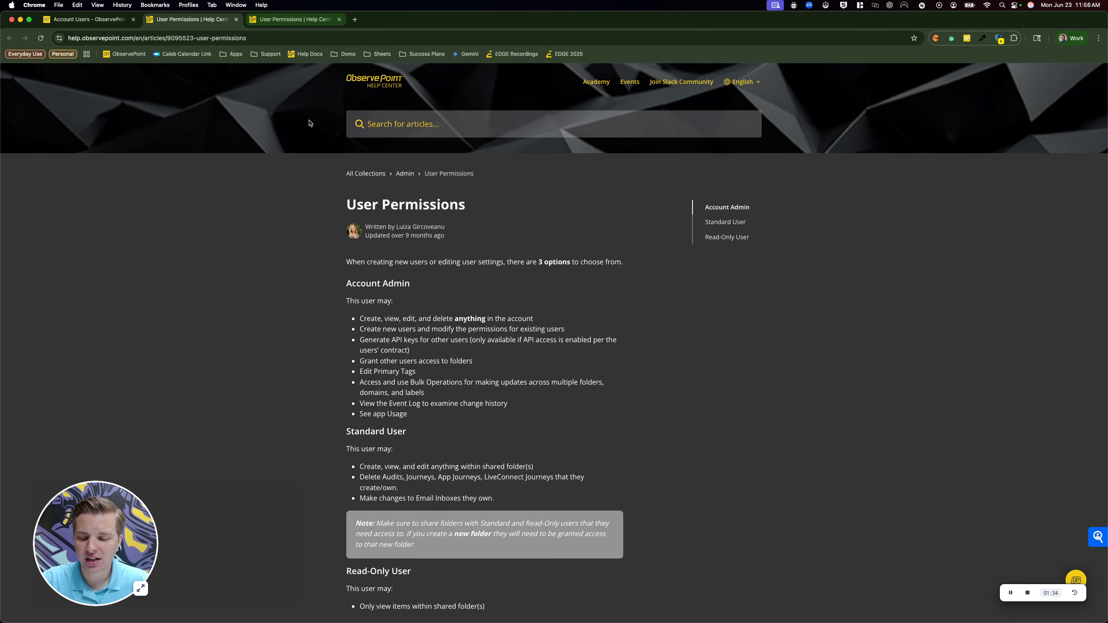
{"action": "scroll", "coordinate": [457, 384], "scroll_direction": "down", "scroll_amount": 10}
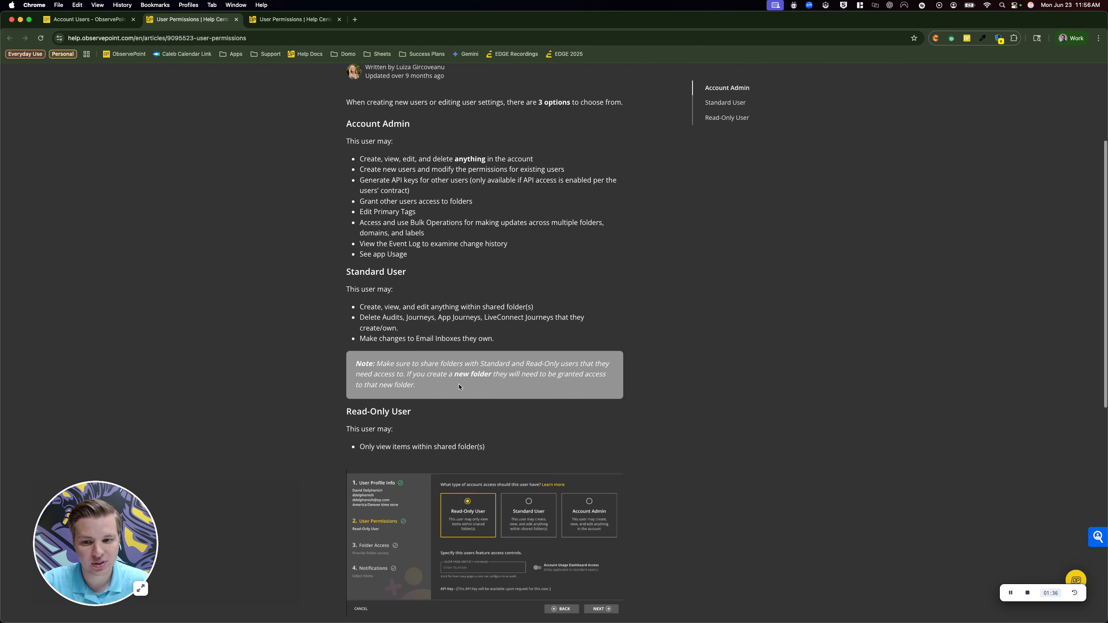
{"action": "scroll", "coordinate": [459, 391], "scroll_direction": "up", "scroll_amount": 6}
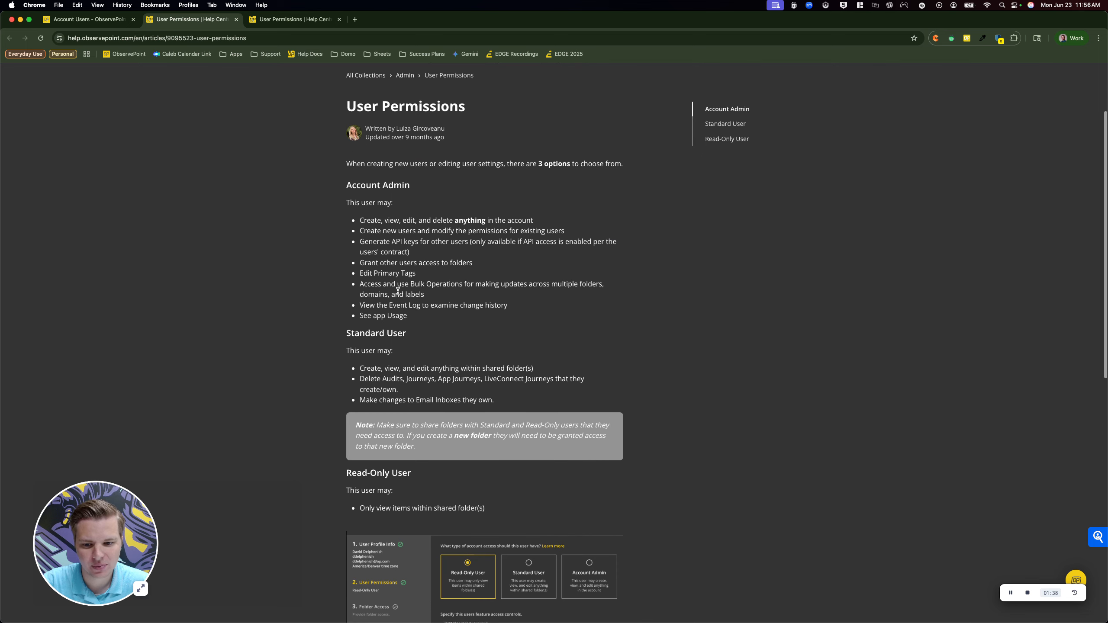
{"action": "left_click", "coordinate": [90, 19]}
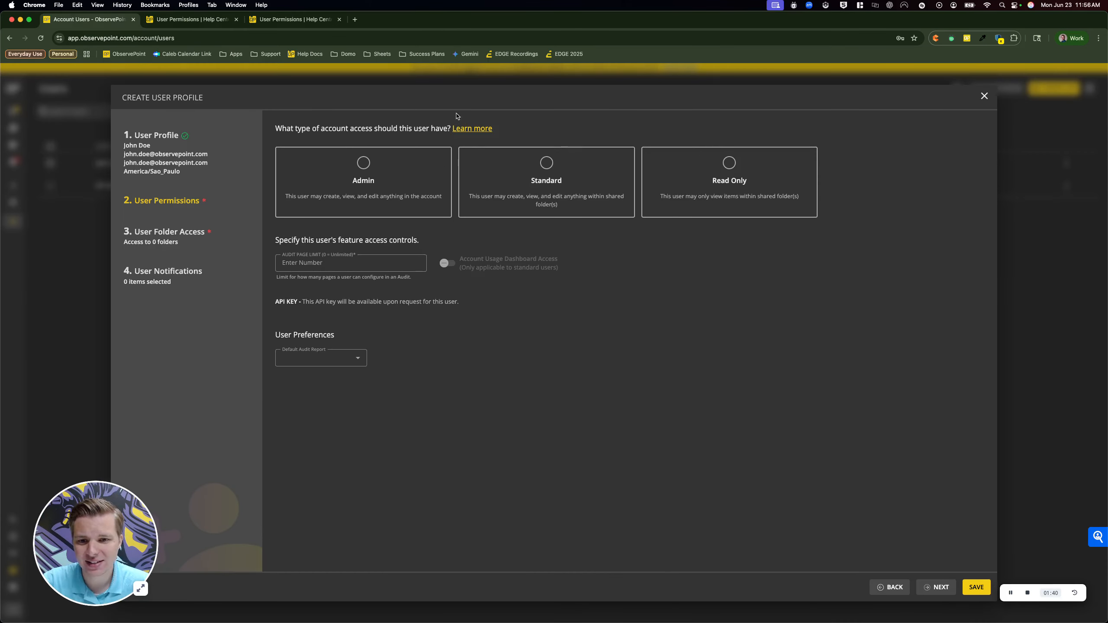
Step: Give the new user Standard account access with an audit page limit of 5000
{"action": "left_click", "coordinate": [432, 168]}
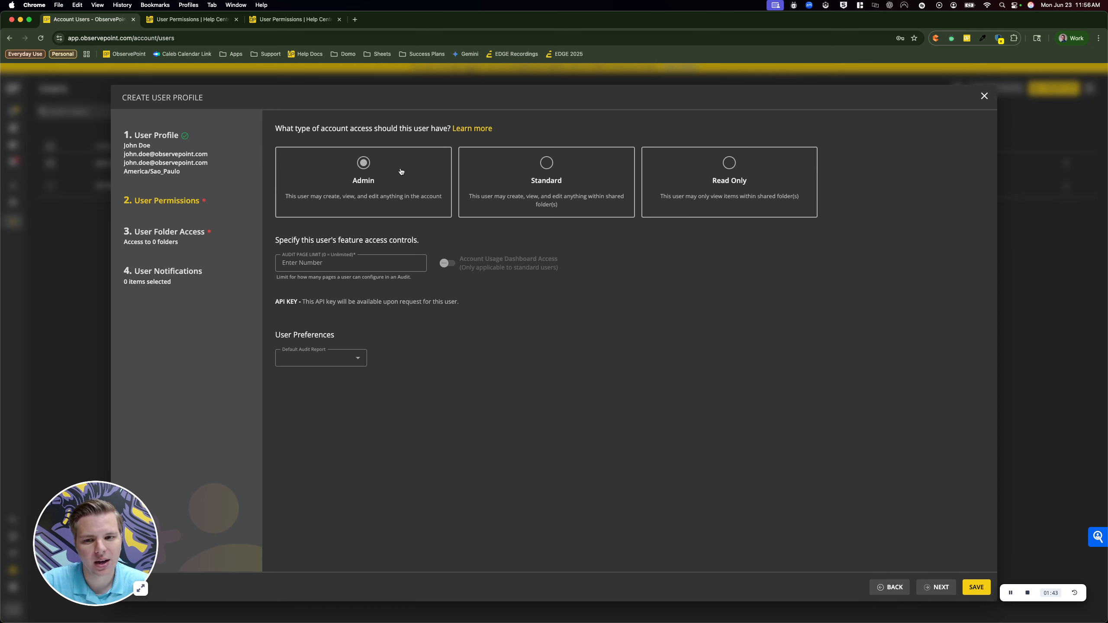
{"action": "left_click", "coordinate": [512, 171]}
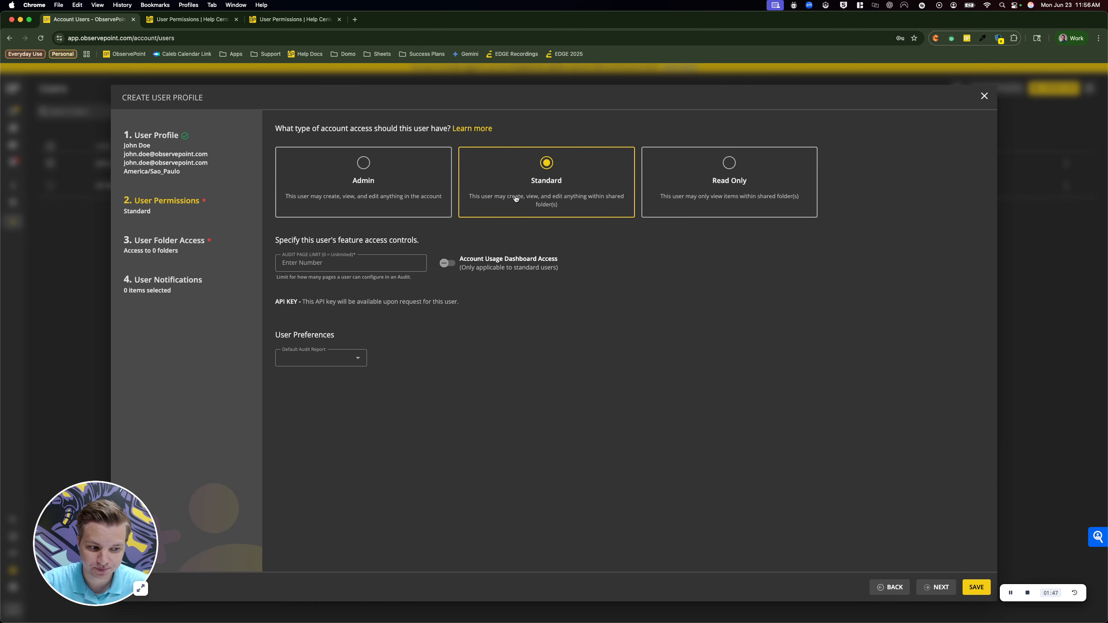
{"action": "left_click", "coordinate": [339, 264]}
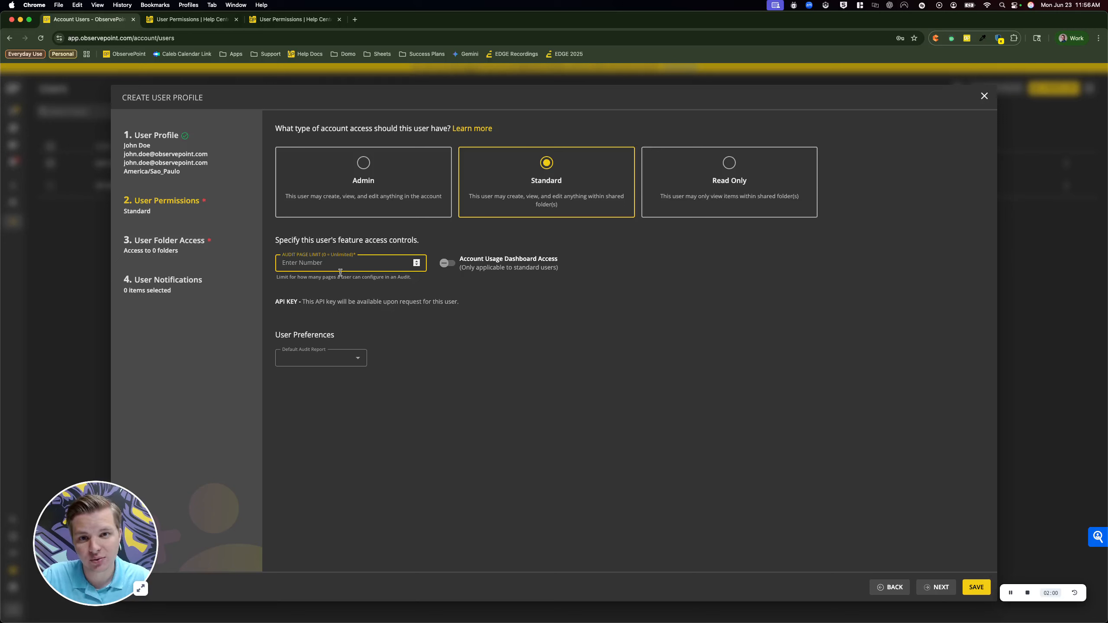
{"action": "type", "text": "5000"}
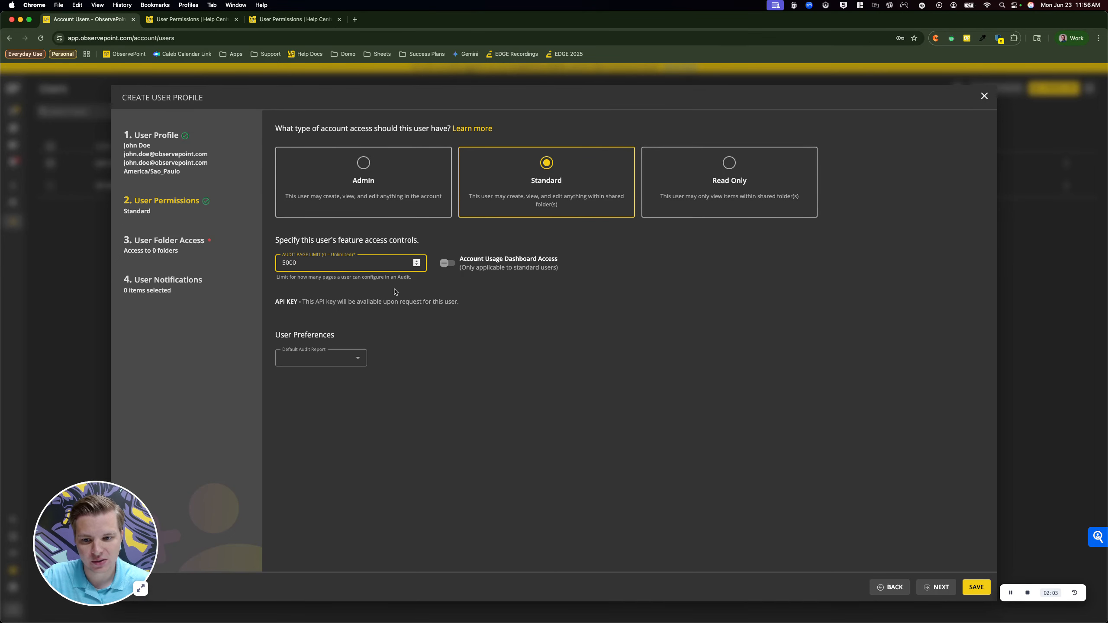
{"action": "left_click", "coordinate": [396, 293]}
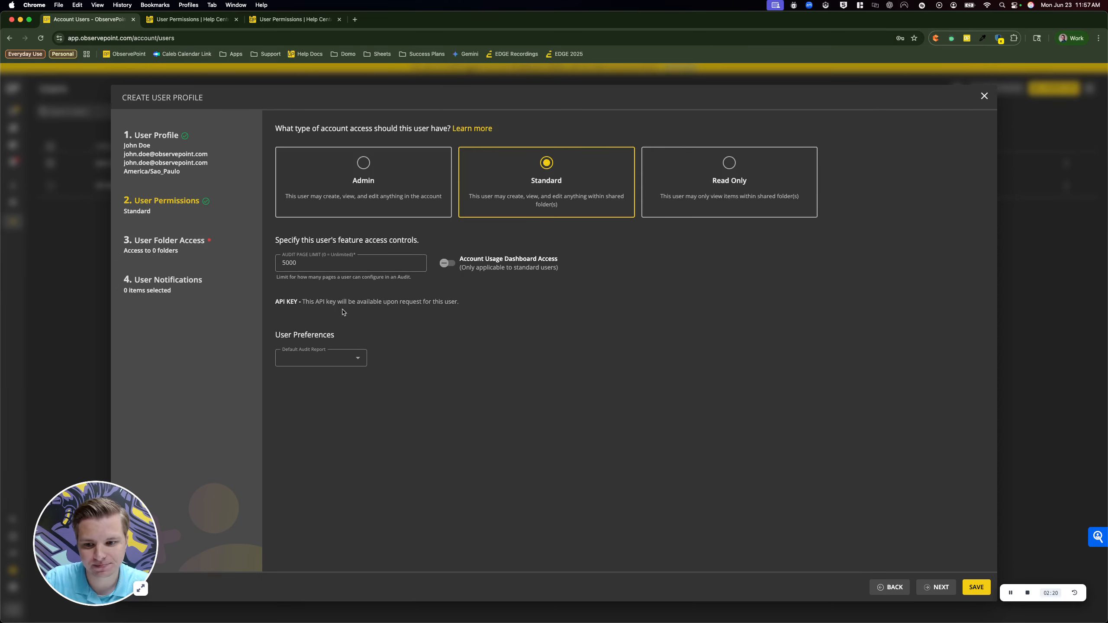
Step: Grant the new user access to the Privacy folder and open the user notification settings
{"action": "left_click", "coordinate": [173, 251]}
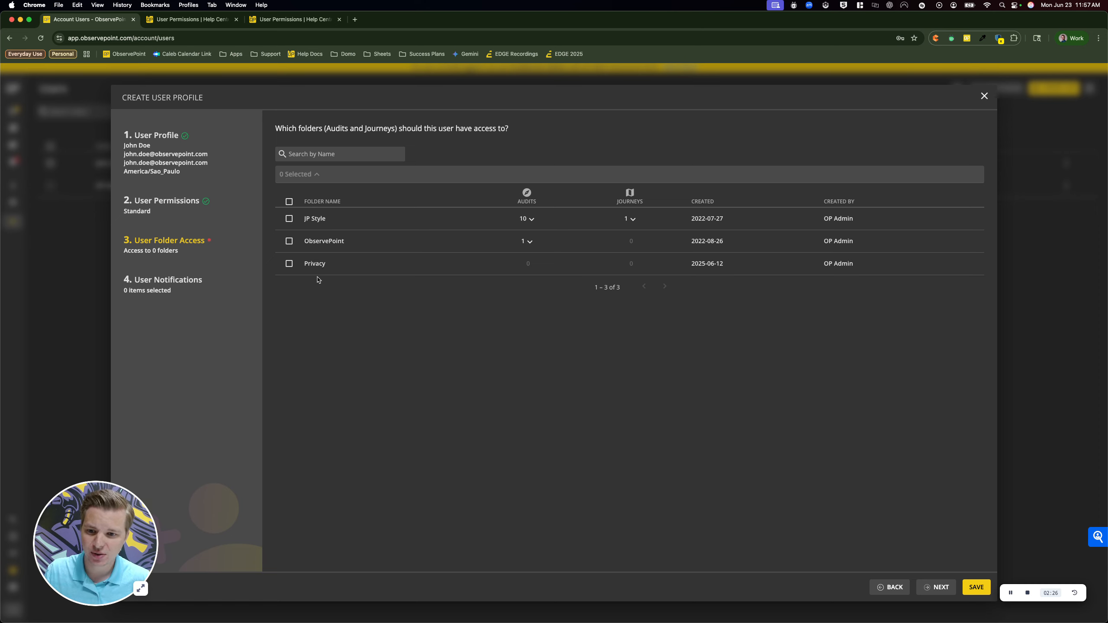
{"action": "left_click", "coordinate": [288, 264]}
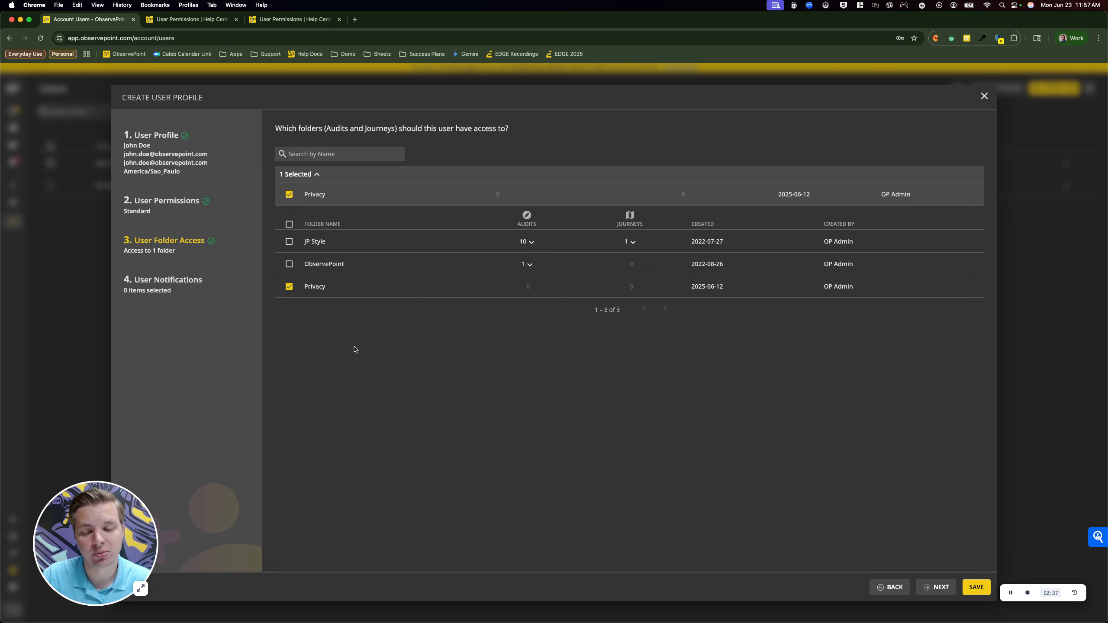
{"action": "left_click", "coordinate": [181, 280]}
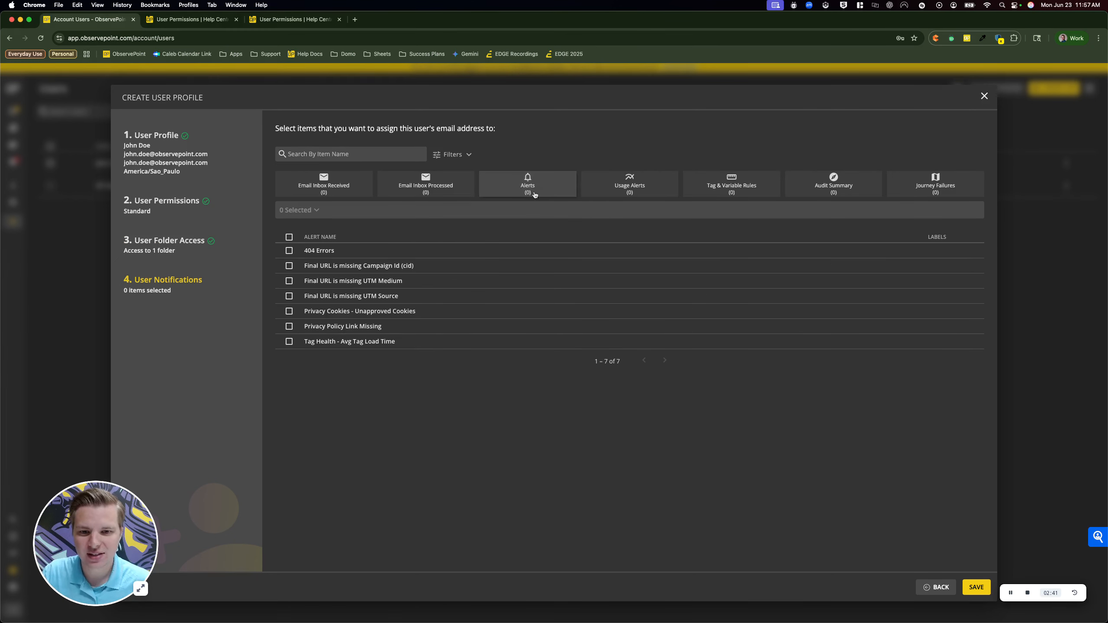
Step: Assign the new user's email to the 404 Errors and Final URL is missing UTM Medium alerts
{"action": "left_click", "coordinate": [289, 251]}
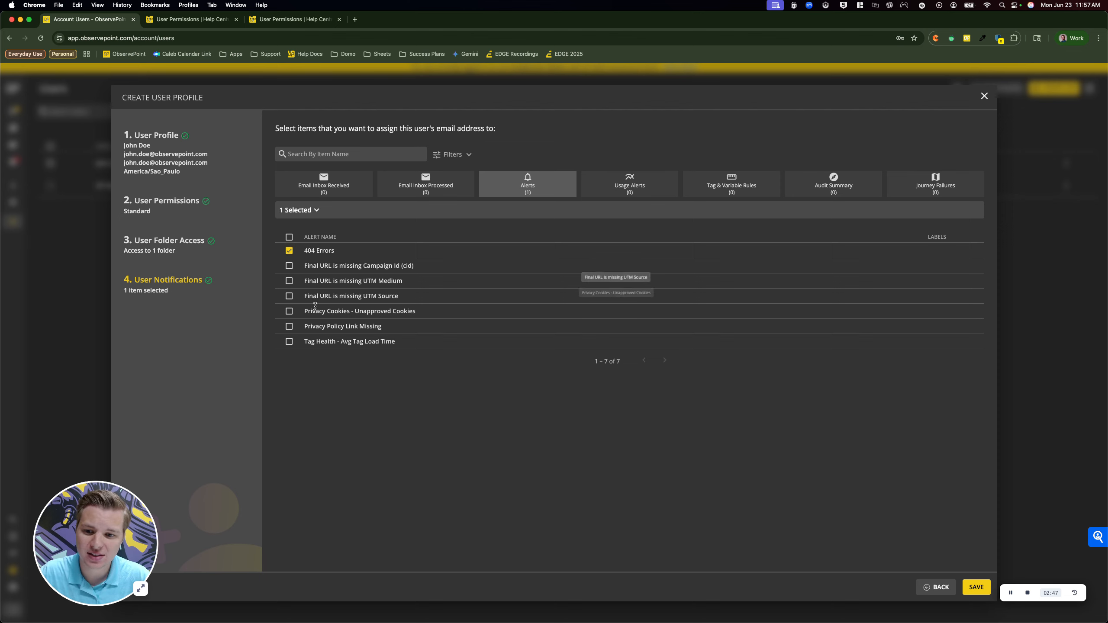
{"action": "left_click", "coordinate": [290, 281]}
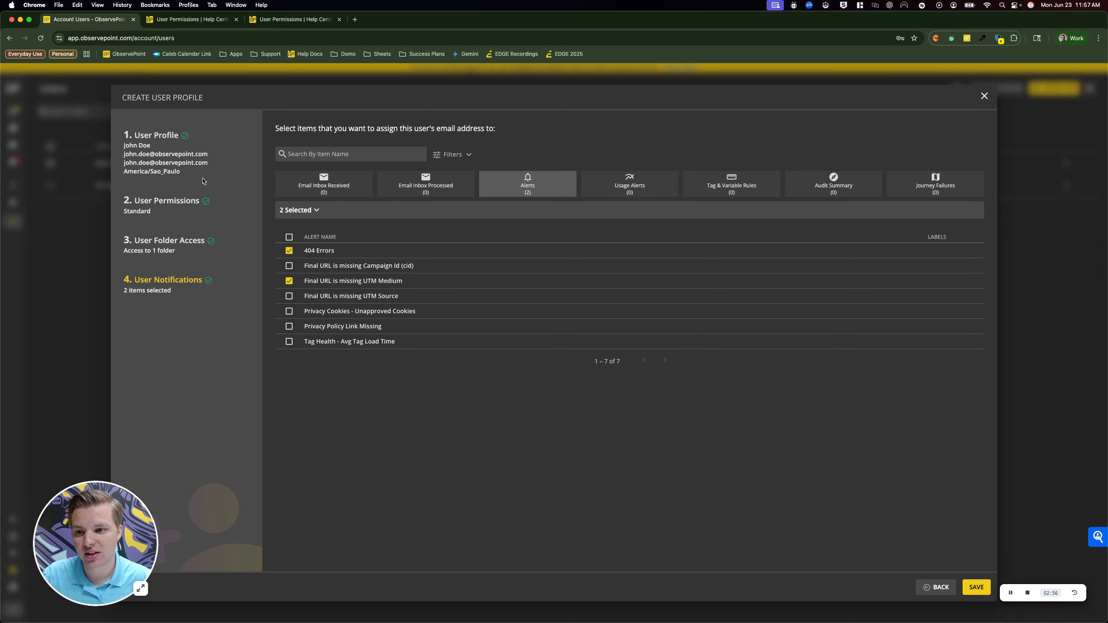
Step: Review the new user's profile, permissions and folder access sections, ending on the user notifications
{"action": "left_click", "coordinate": [184, 170]}
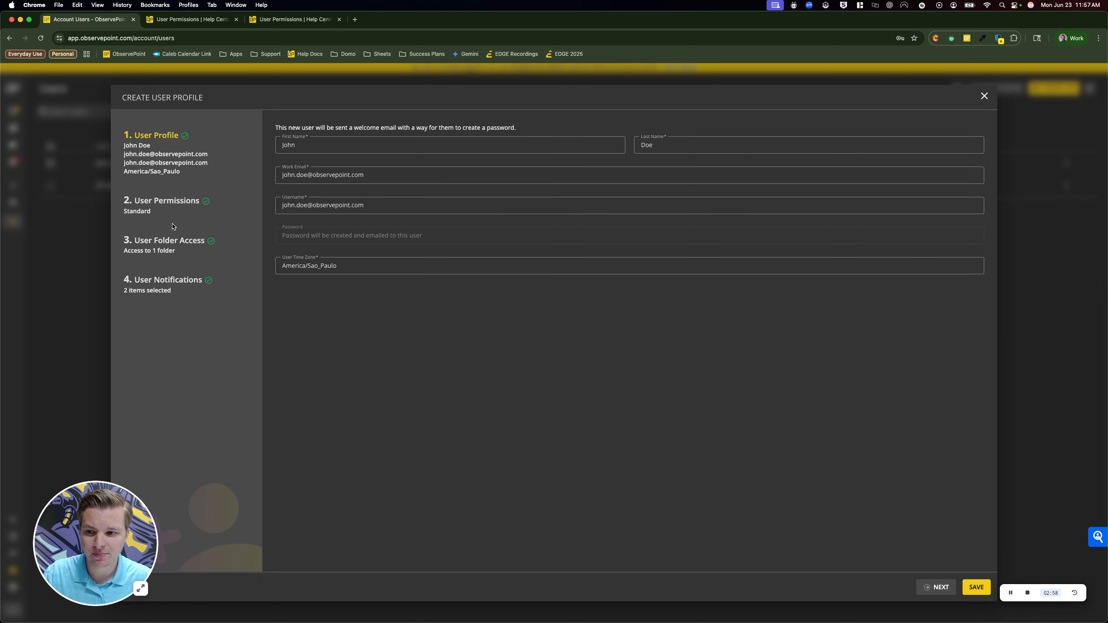
{"action": "left_click", "coordinate": [164, 211]}
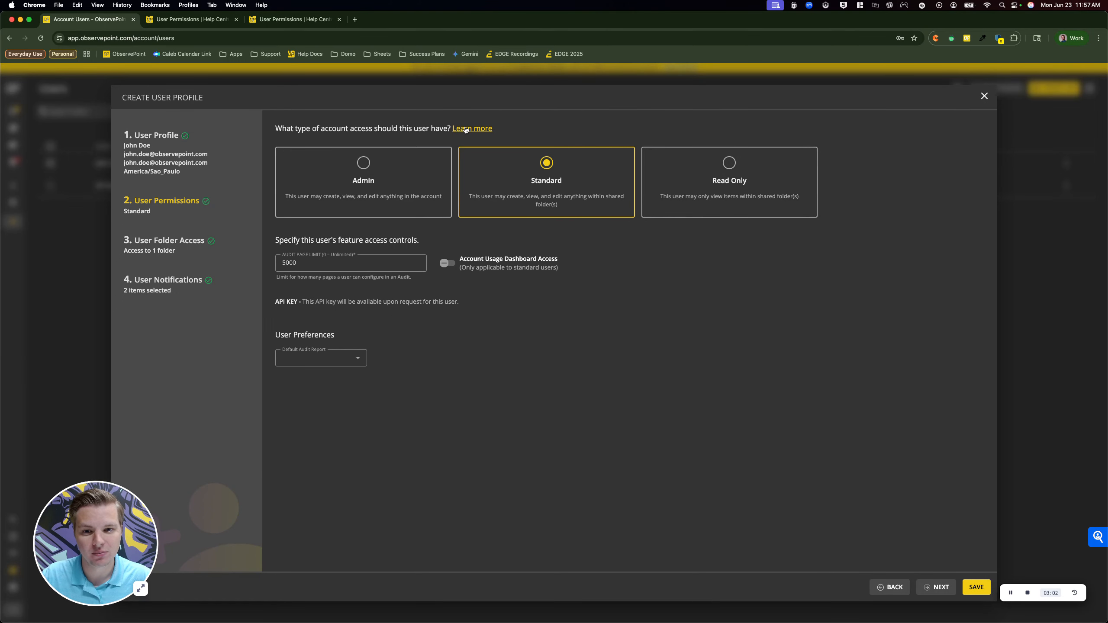
{"action": "left_click", "coordinate": [168, 290]}
{"action": "left_click", "coordinate": [161, 255]}
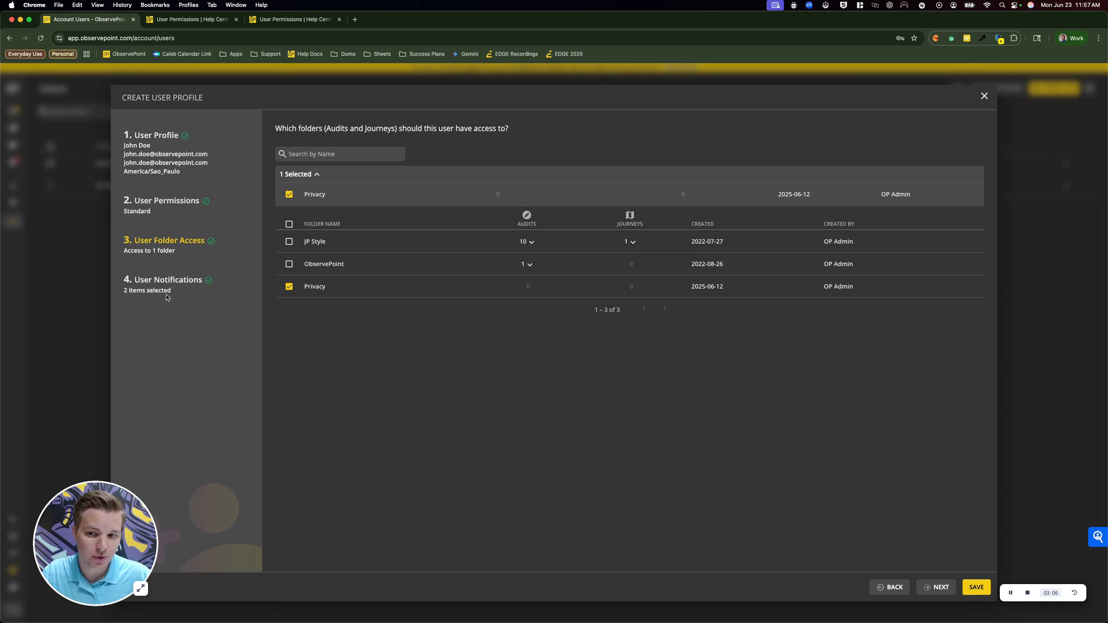
{"action": "left_click", "coordinate": [166, 296]}
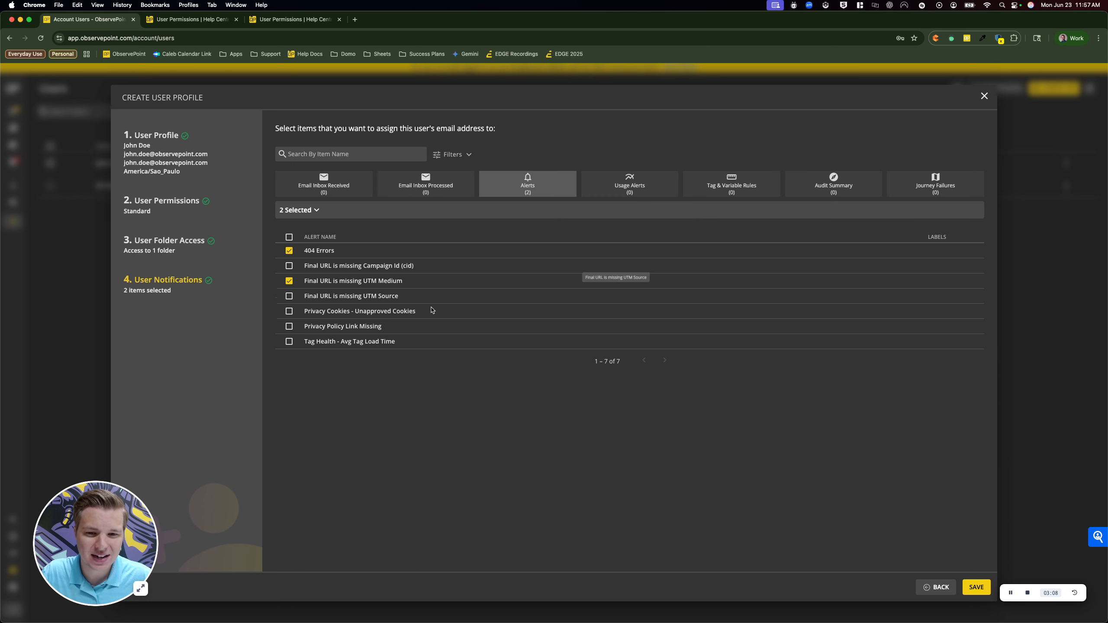